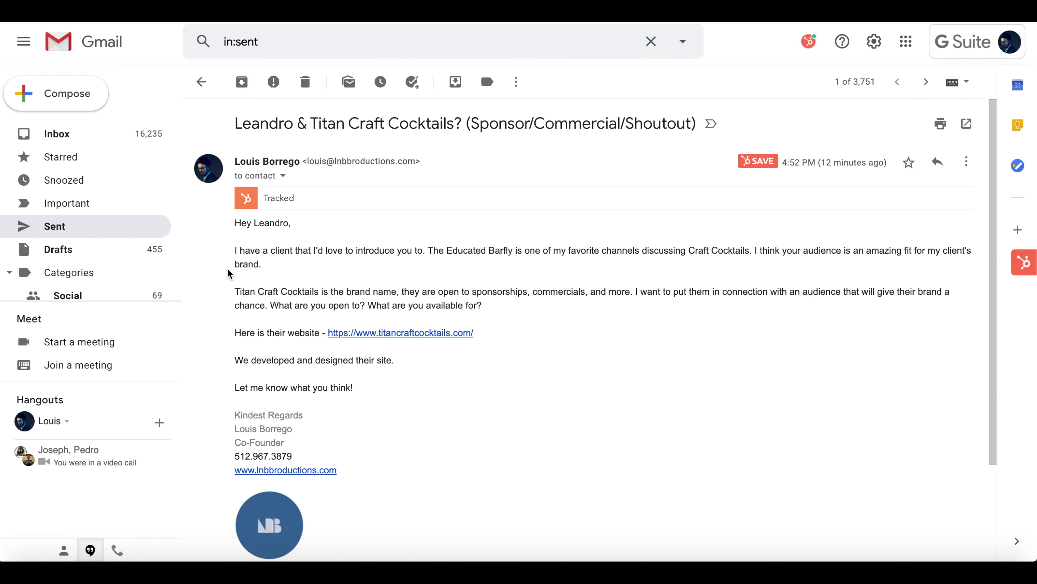
# Copy the sent pitch's body and paste it into a new Gmail message above the signature.
pyautogui.moveTo(360, 392); pyautogui.dragTo(236, 224)
pyautogui.hotkey('ctrl', 'c')
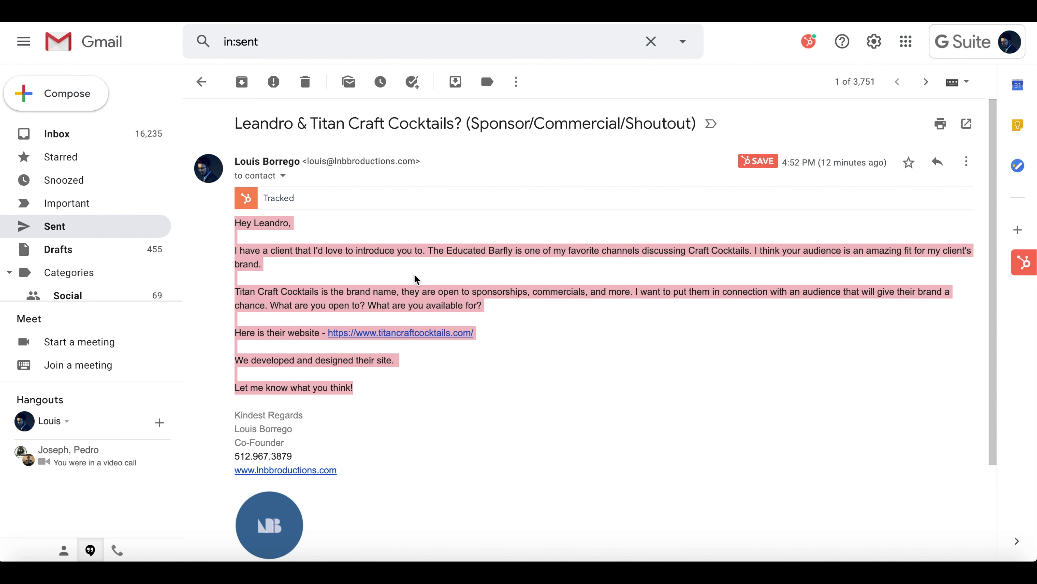
pyautogui.click(89, 107)
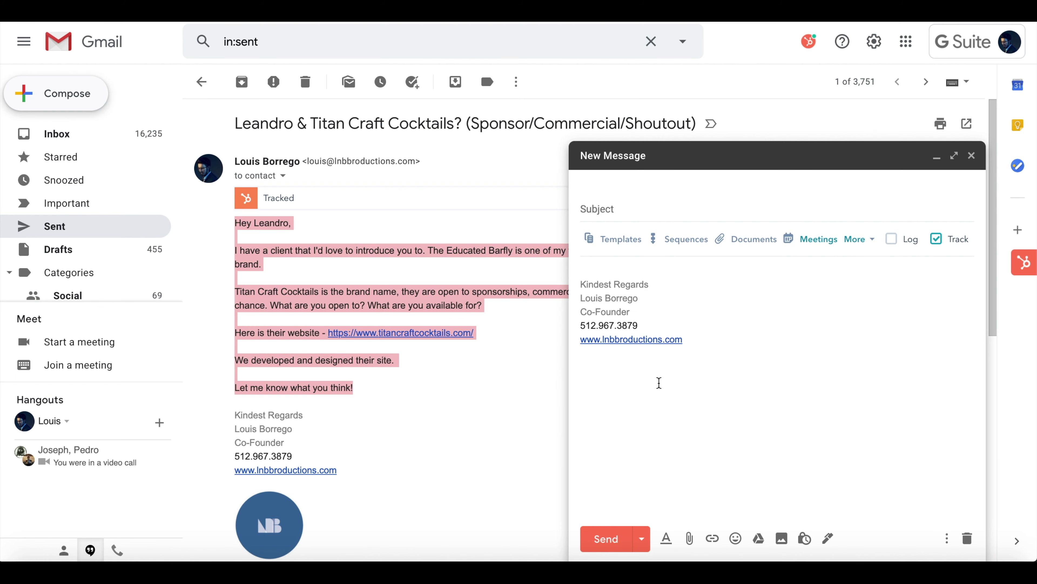
pyautogui.click(617, 270)
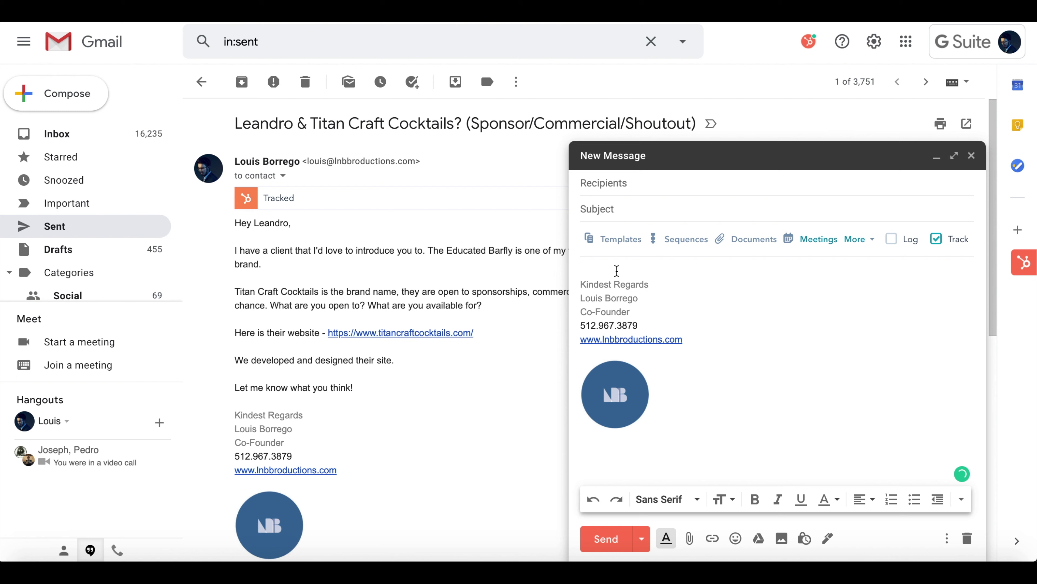
pyautogui.press('Return')
pyautogui.press('Return')
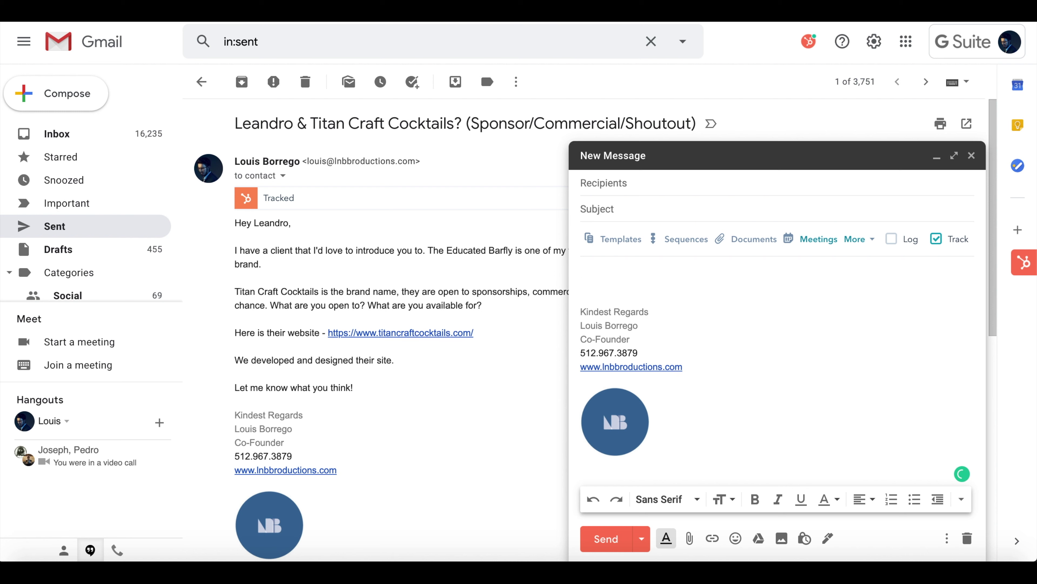
pyautogui.moveTo(962, 480)
pyautogui.hotkey('ctrl', 'v')
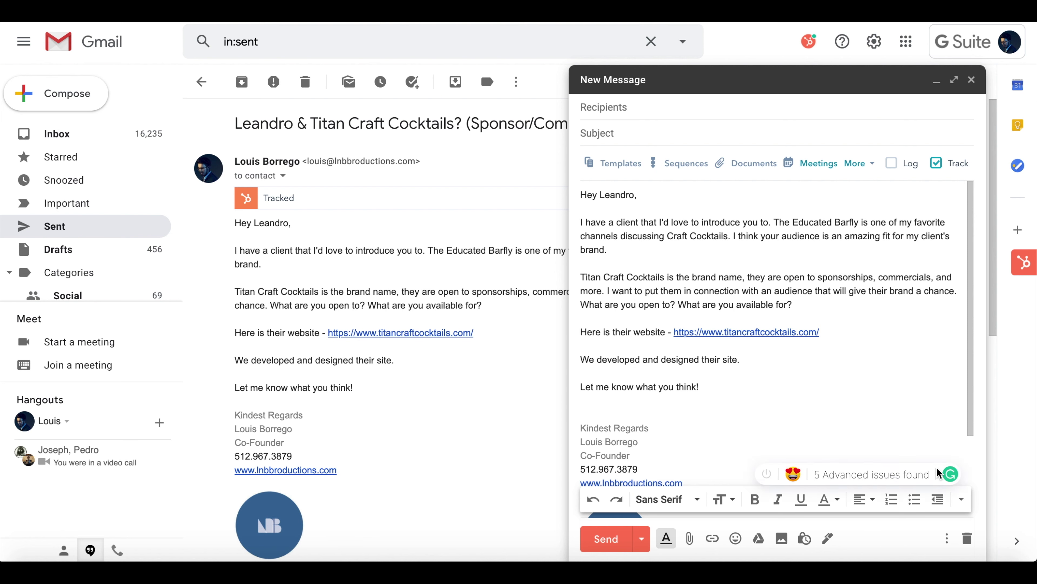
# Open the pasted pitch in Grammarly's full editor, showing a score of 85 and 5 Premium alerts.
pyautogui.click(952, 474)
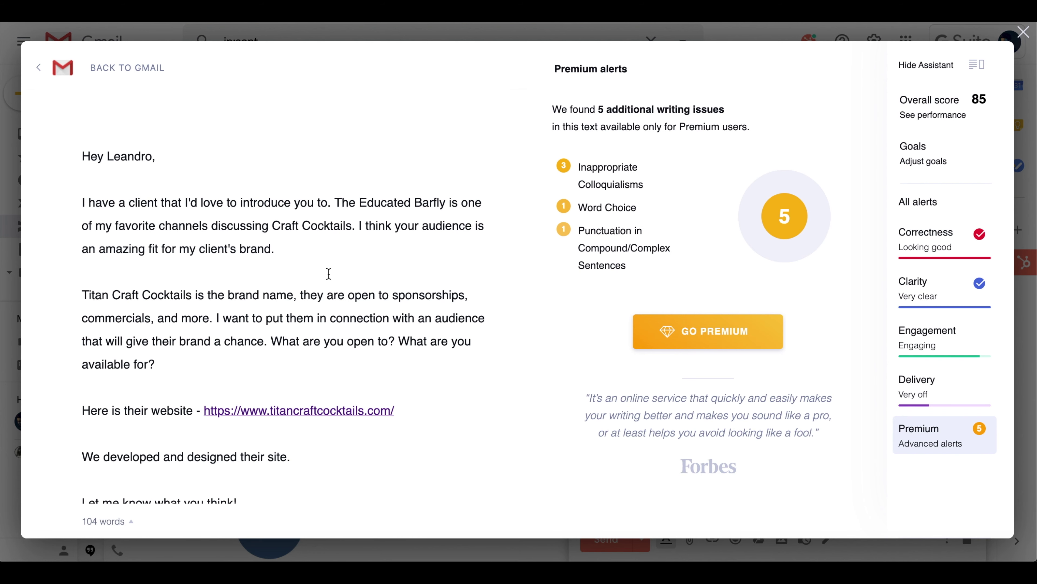
pyautogui.scroll(-5, 329, 273)
pyautogui.scroll(5, 329, 273)
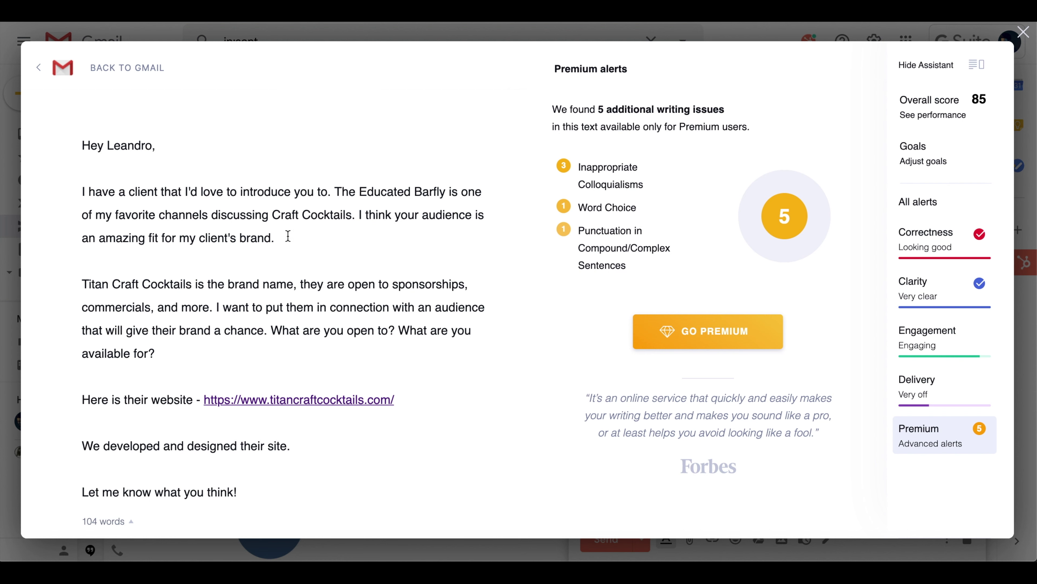
# Add ' ever and I love it so much' after 'Craft Cocktails' and select the revised body for copying.
pyautogui.click(355, 217)
pyautogui.write('ever and')
pyautogui.write(' I love it so')
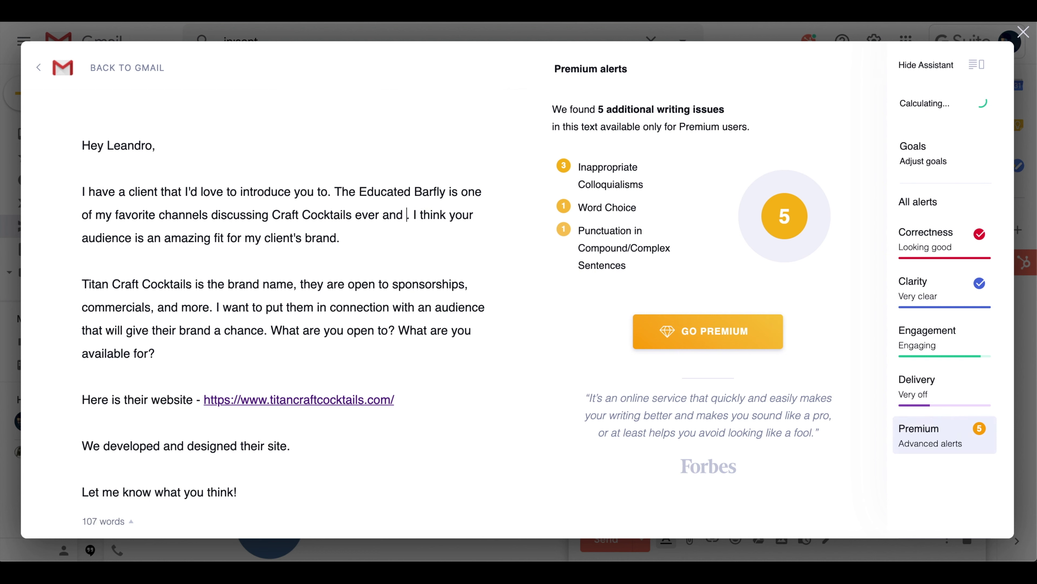
pyautogui.write(' much')
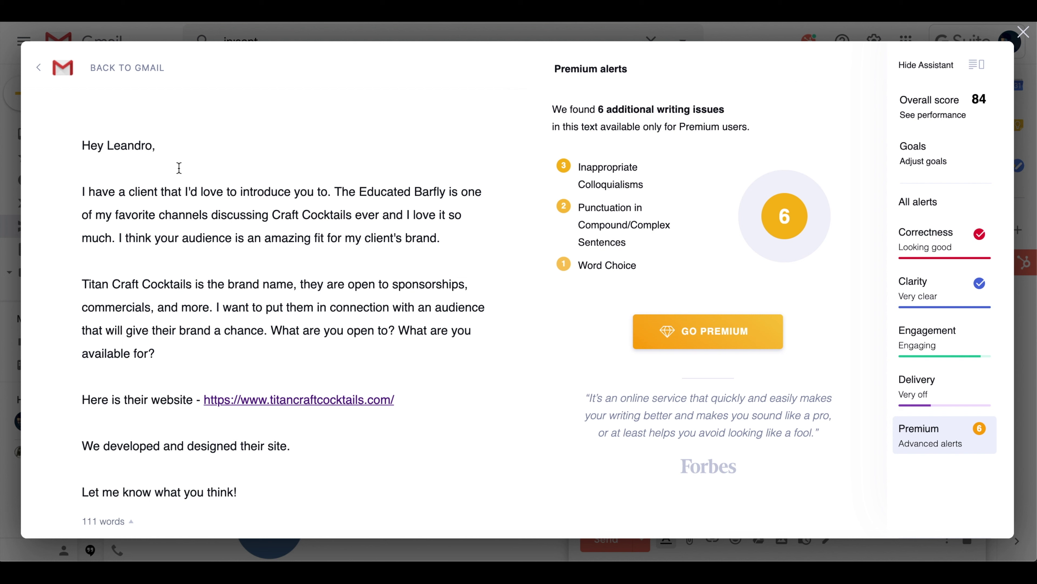
pyautogui.moveTo(112, 237); pyautogui.dragTo(384, 209)
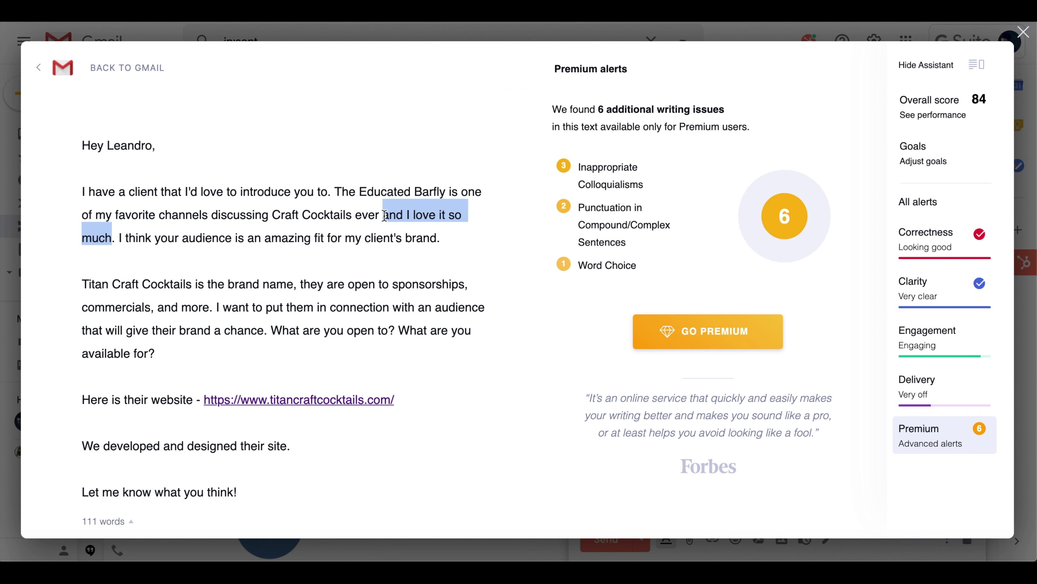
pyautogui.click(384, 211)
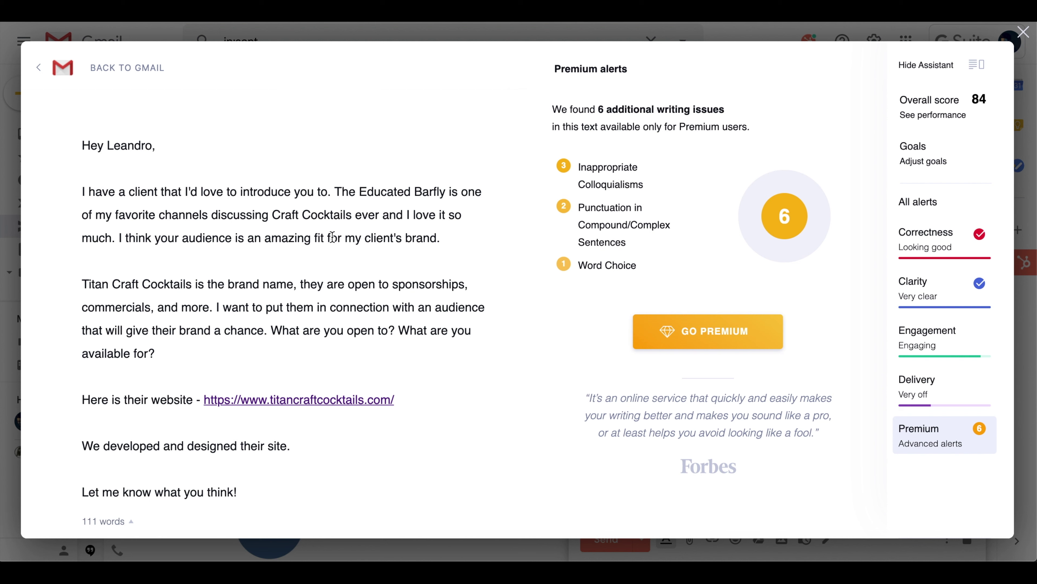
pyautogui.click(270, 365)
pyautogui.moveTo(248, 492); pyautogui.dragTo(72, 183)
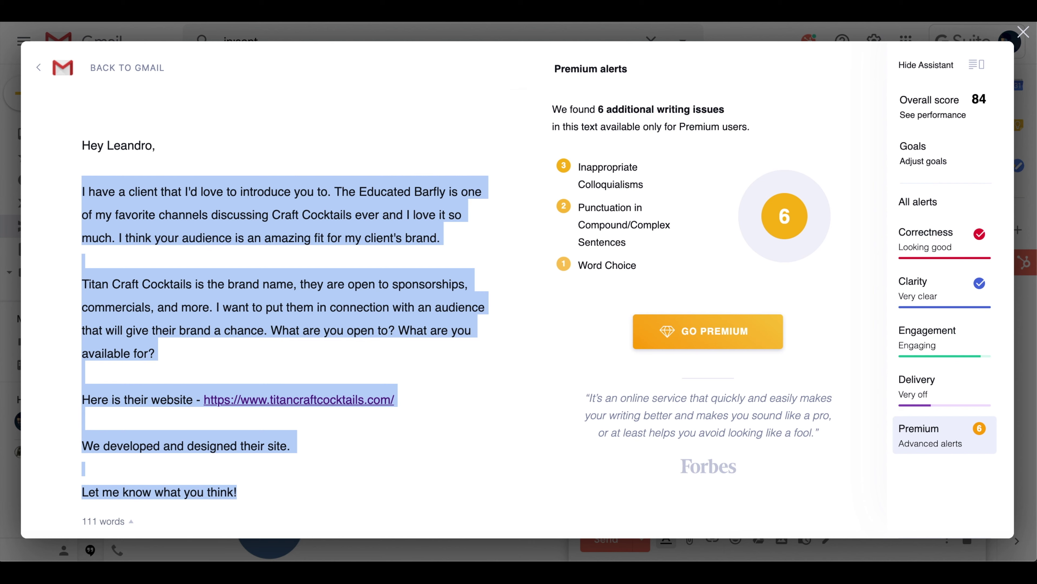
# Replace the existing Hemingway Editor text with the revised email.
pyautogui.click(98, 167)
pyautogui.hotkey('ctrl', 'a')
pyautogui.hotkey('ctrl', 'c')
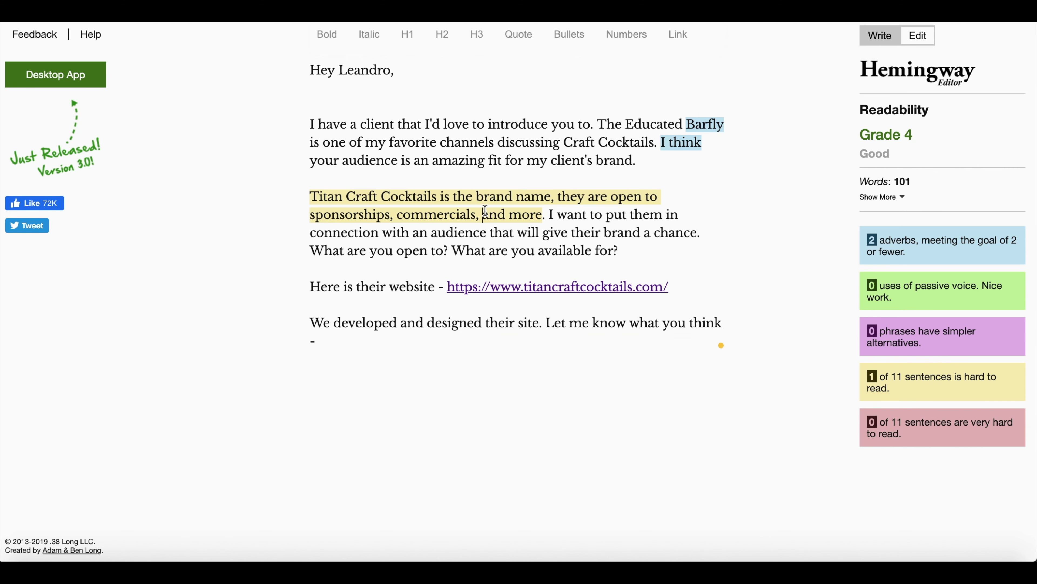
pyautogui.hotkey('ctrl', 'a')
pyautogui.hotkey('ctrl', 'v')
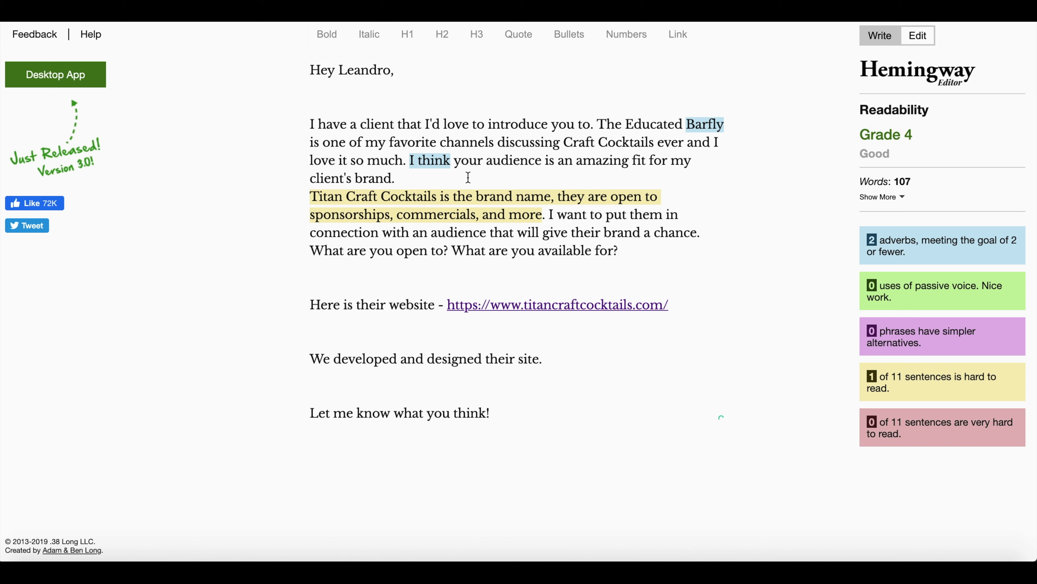
# Delete the phrase 'ever and I love it so much', ending the sentence with a period.
pyautogui.press('Return')
pyautogui.moveTo(424, 161)
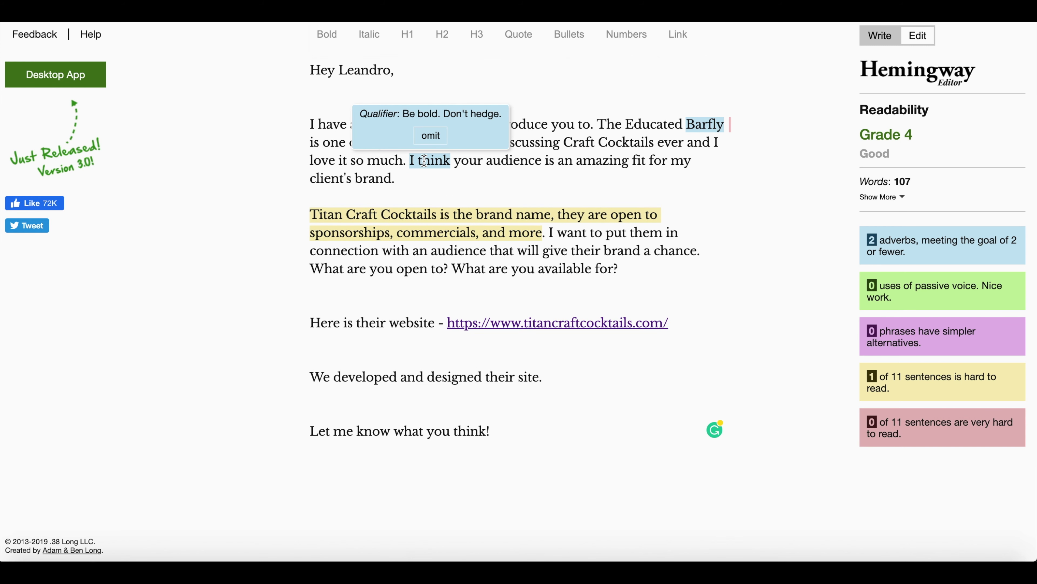
pyautogui.click(405, 160)
pyautogui.write('.')
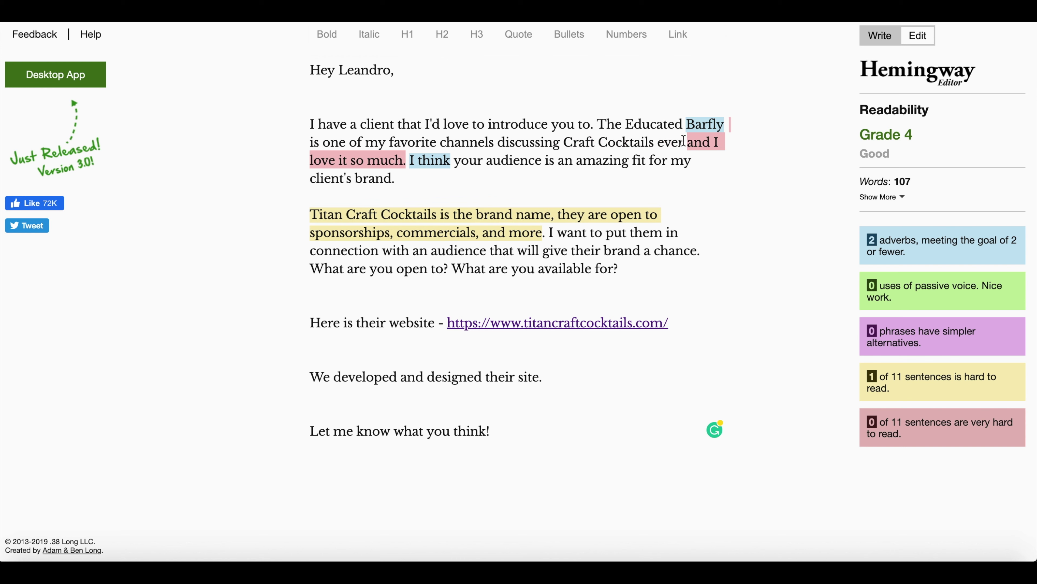
pyautogui.keyDown('shift'); pyautogui.click(658, 141); pyautogui.keyUp('shift')
pyautogui.press('BackSpace')
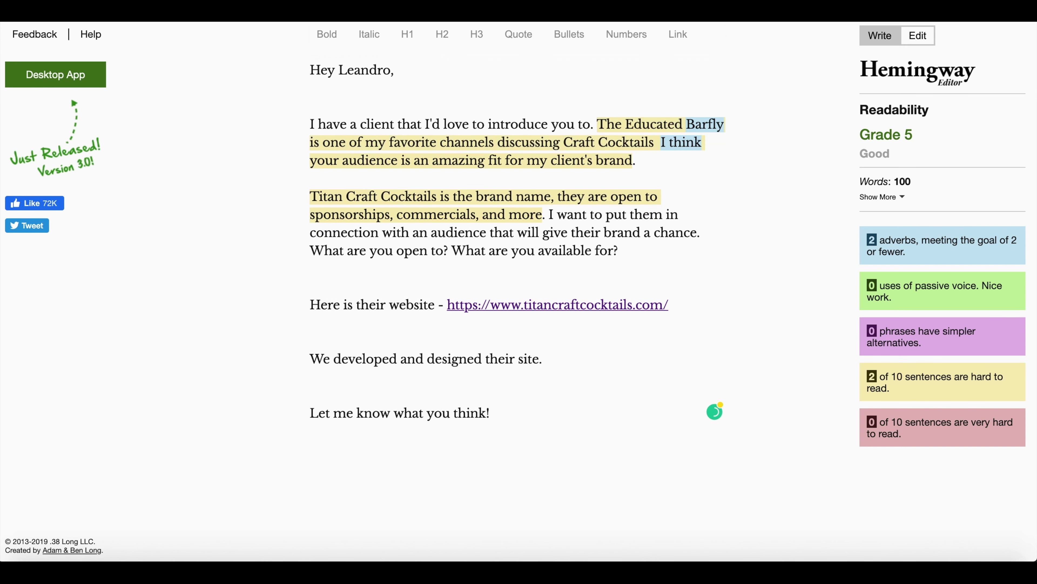
pyautogui.write('.')
# Remove the hedge 'I think', starting the sentence with a capital 'Y'.
pyautogui.click(685, 142)
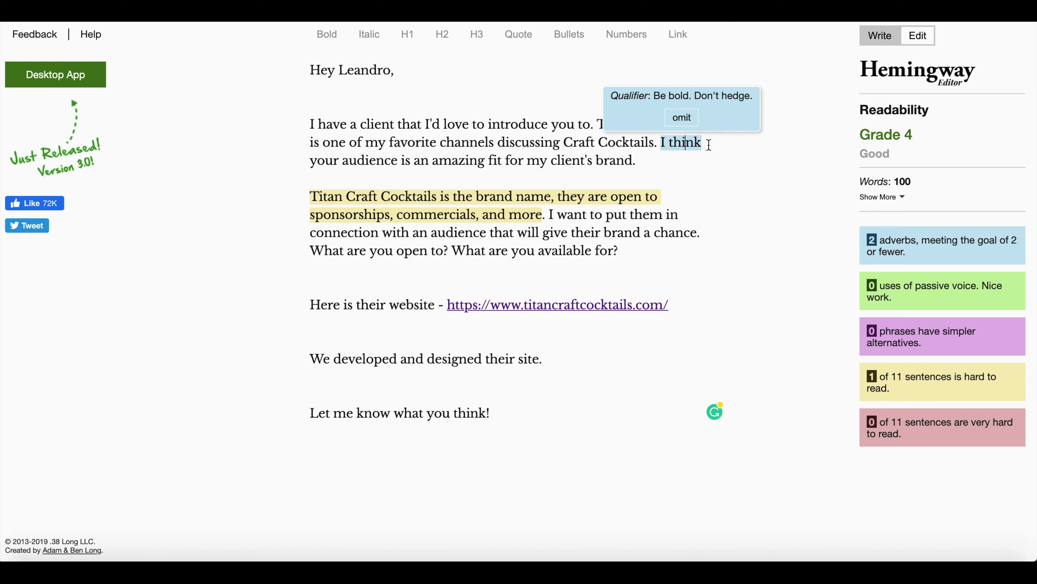
pyautogui.moveTo(705, 144); pyautogui.dragTo(664, 142)
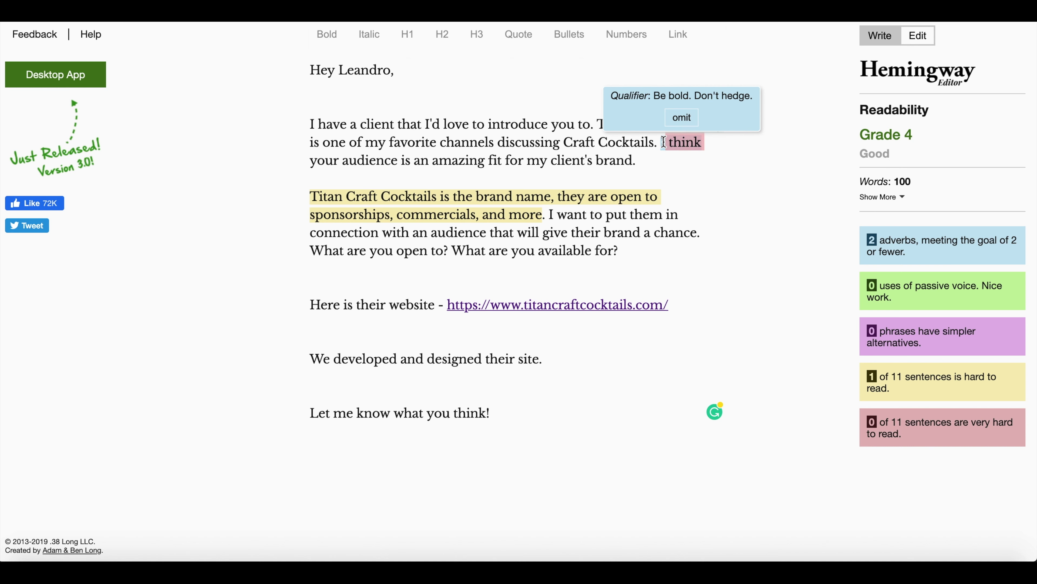
pyautogui.write('Y')
pyautogui.press('Delete')
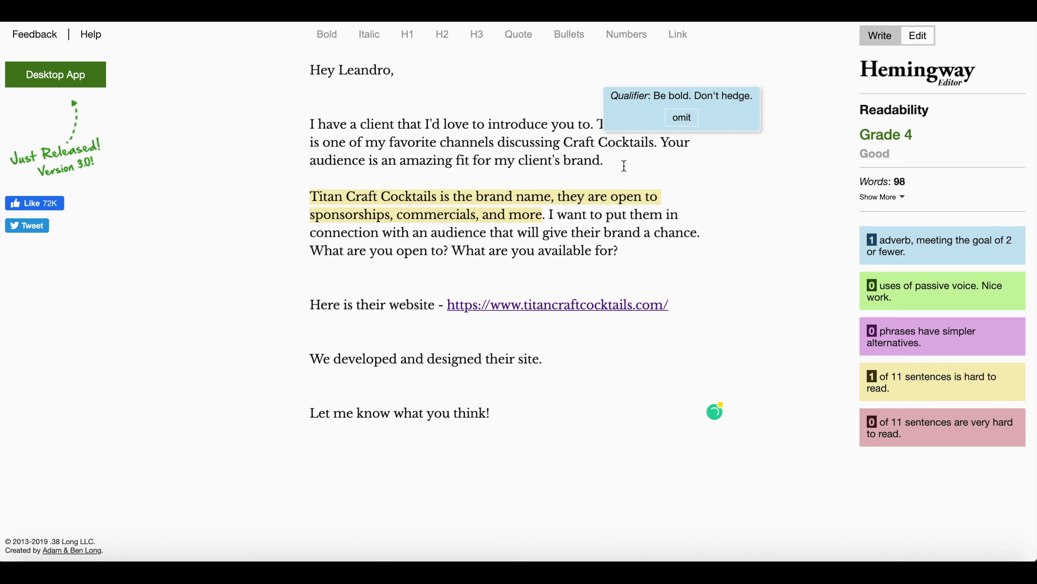
pyautogui.click(621, 180)
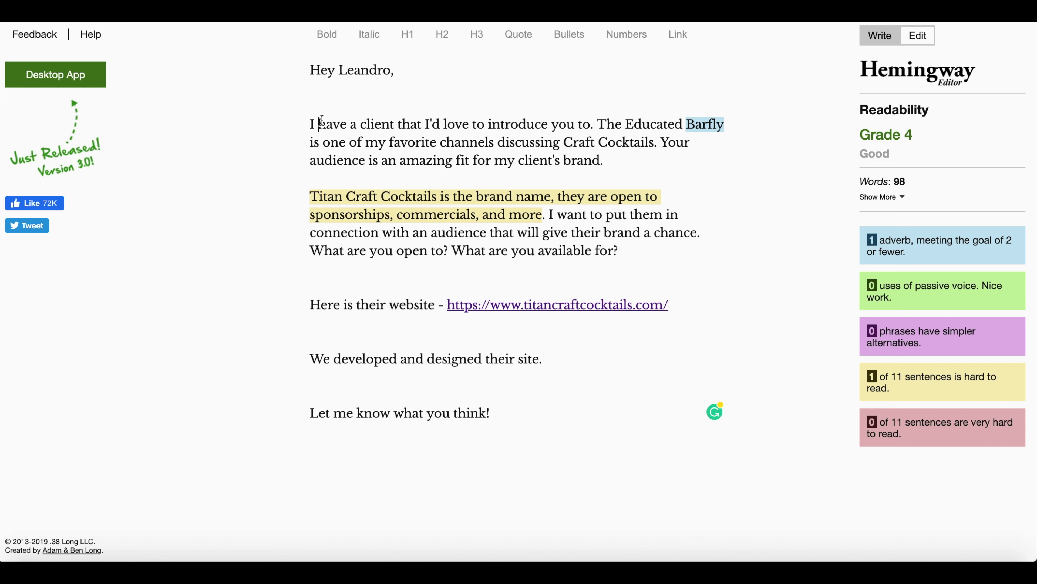
# Delete the empty line below the greeting, leaving the pitch at Grade 4, Good.
pyautogui.moveTo(693, 264); pyautogui.dragTo(445, 124)
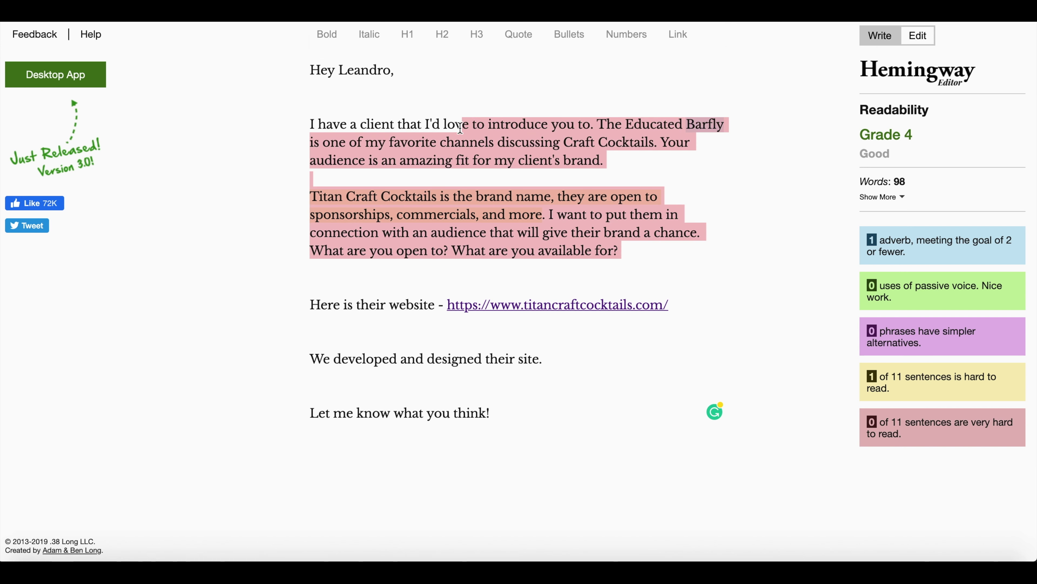
pyautogui.click(448, 124)
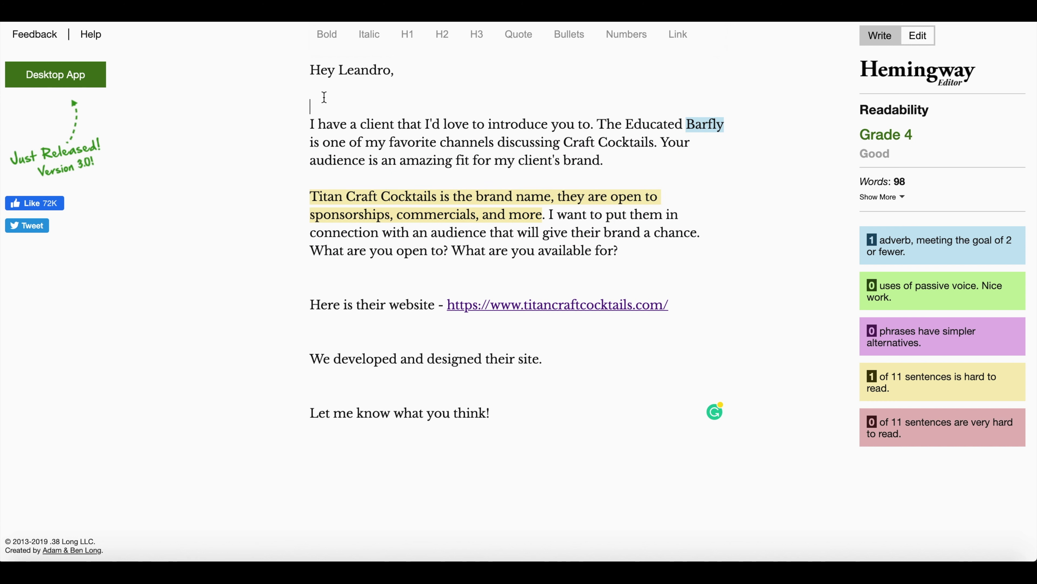
pyautogui.press('BackSpace')
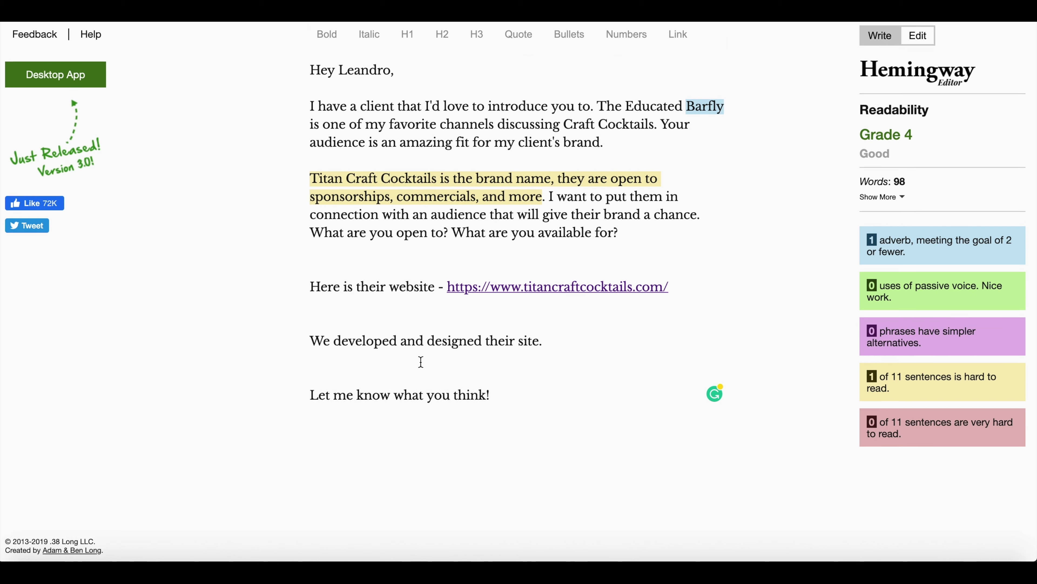
# Delete the empty line above 'Here is their website', keeping the draft at Grade 4.
pyautogui.click(429, 315)
pyautogui.click(428, 270)
pyautogui.press('BackSpace')
pyautogui.click(533, 300)
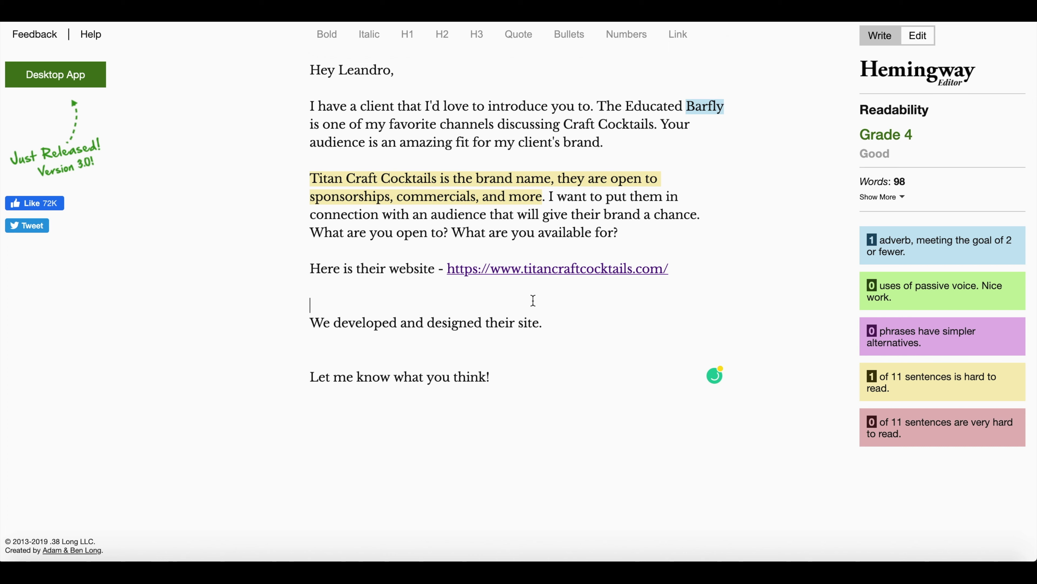